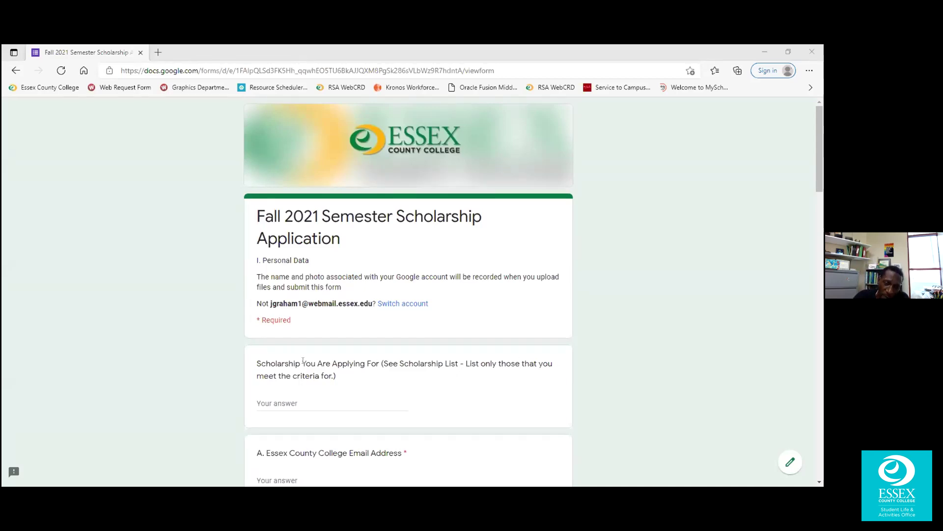
# Answer the scholarship question with Academic Engagement plus a second named scholarship.
pyautogui.scroll(-1, 303, 361)
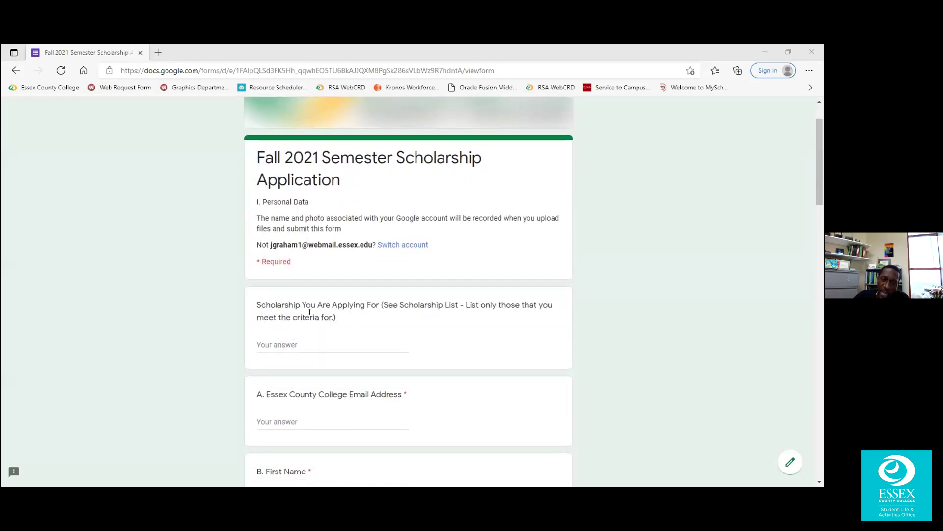
pyautogui.tripleClick(293, 305)
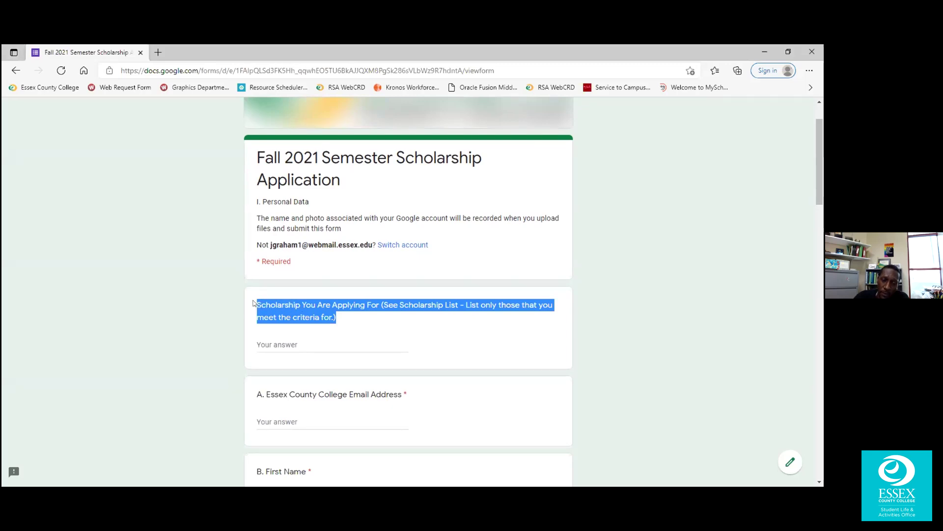
pyautogui.click(288, 342)
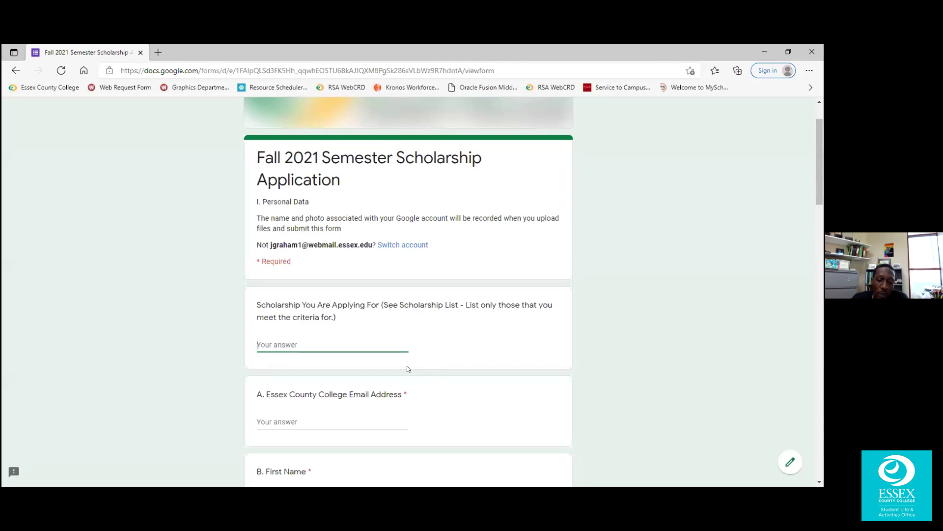
pyautogui.write('Academic Engagem')
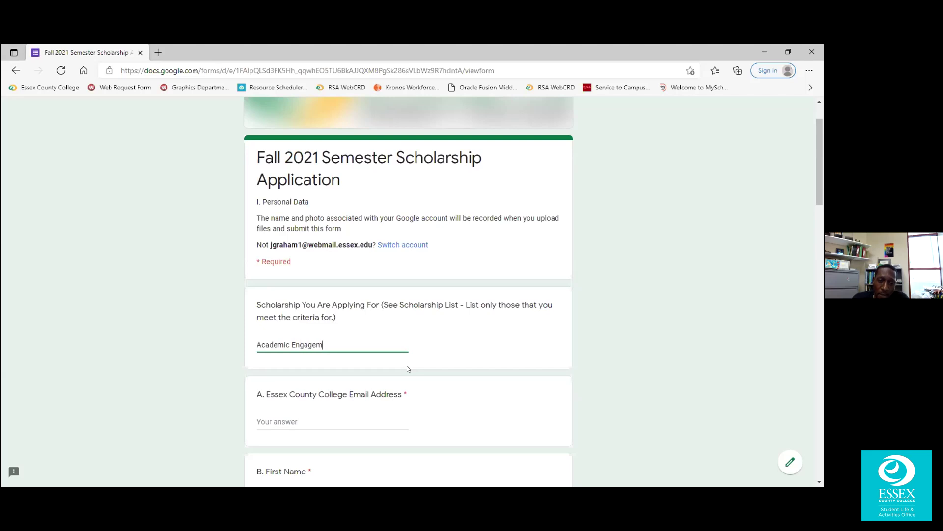
pyautogui.write('ent')
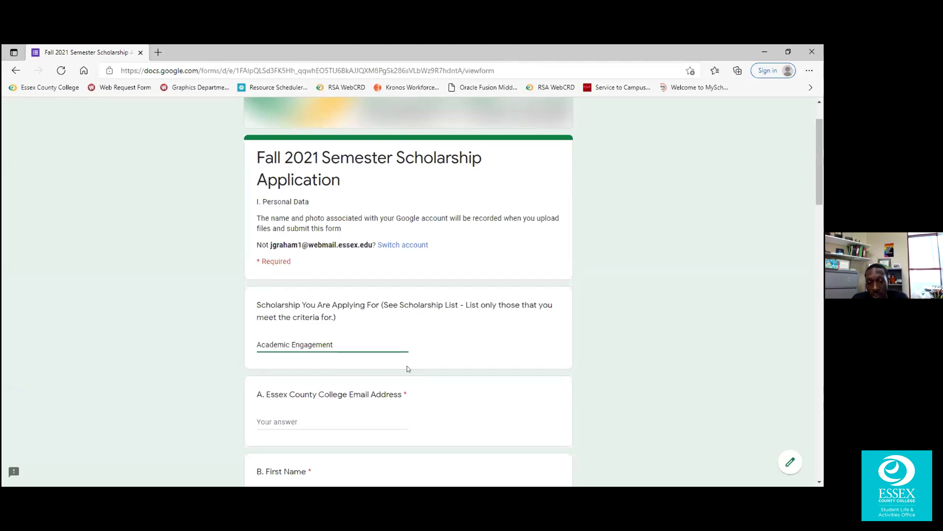
pyautogui.write(', C')
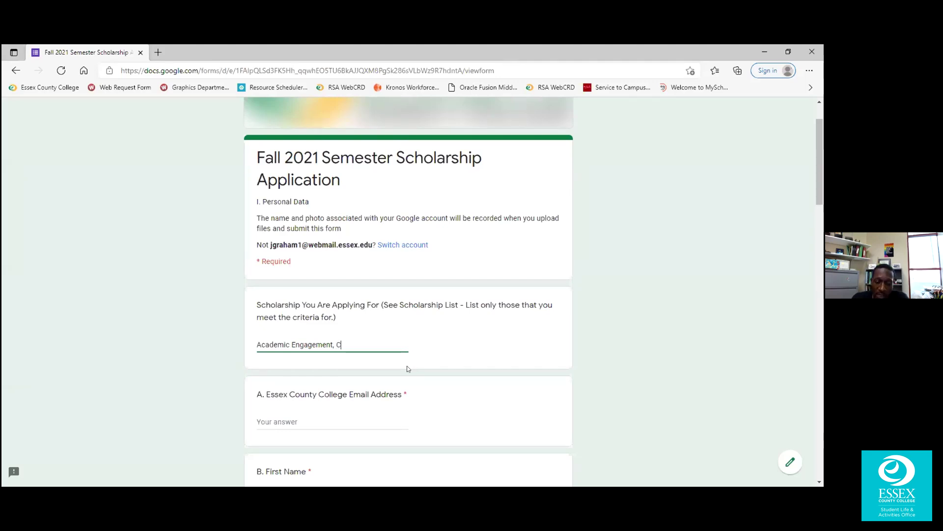
pyautogui.write('onnie Woodruff')
pyautogui.scroll(-2, 392, 370)
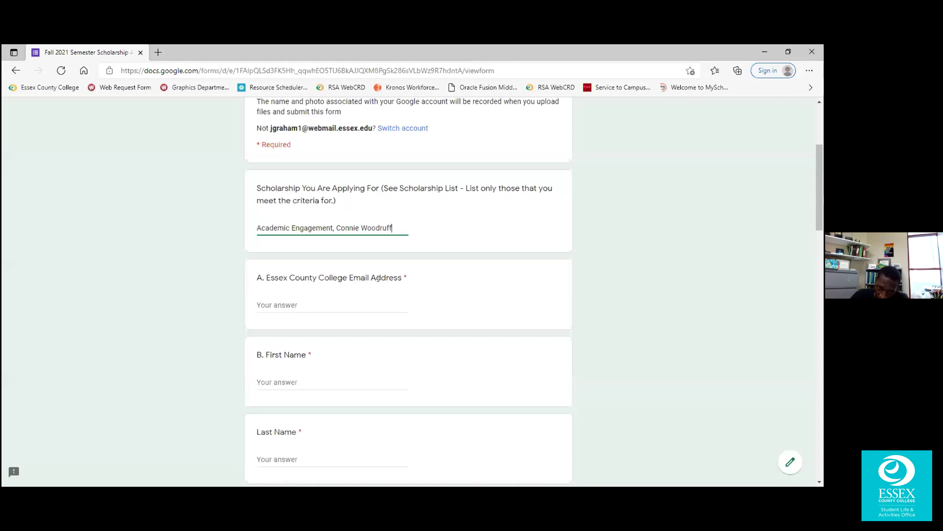
pyautogui.scroll(-1, 378, 280)
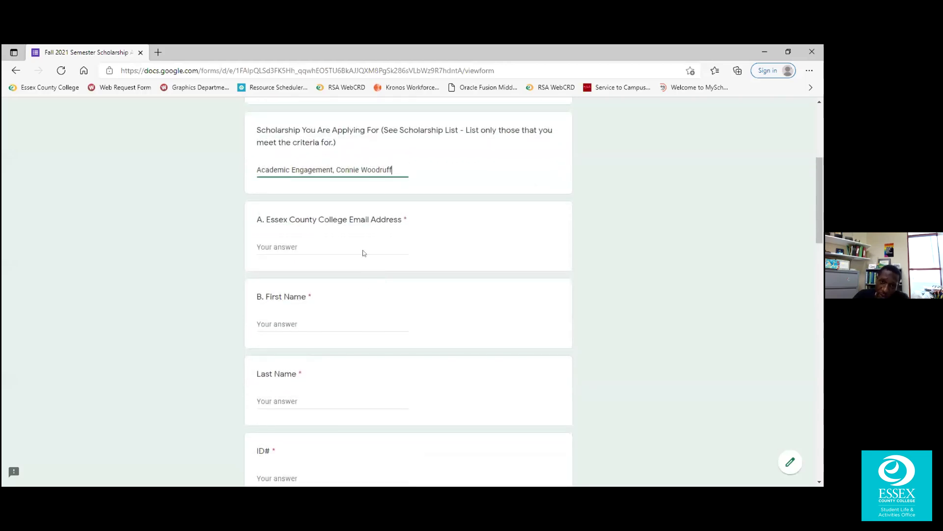
# Autofill the college email and names from a saved profile, correcting the first name.
pyautogui.click(330, 246)
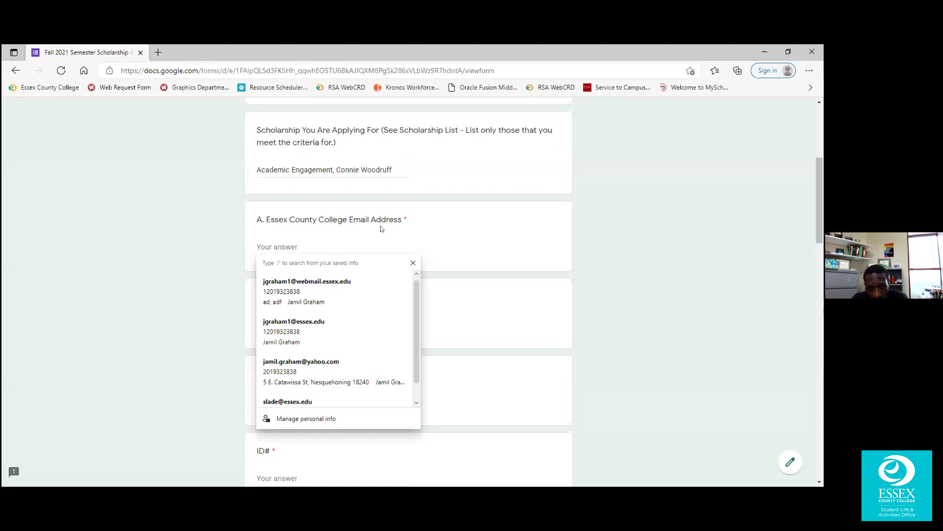
pyautogui.write('jg')
pyautogui.click(284, 282)
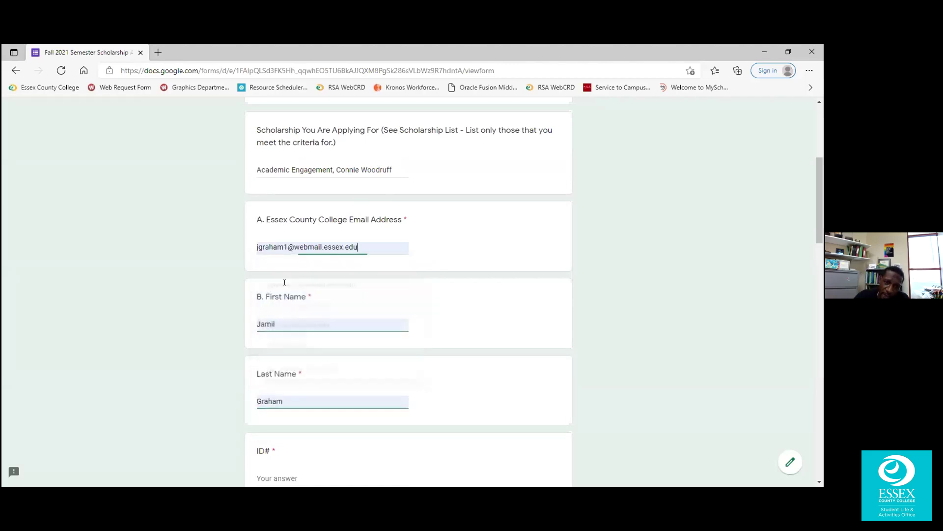
pyautogui.click(295, 322)
pyautogui.doubleClick(295, 321)
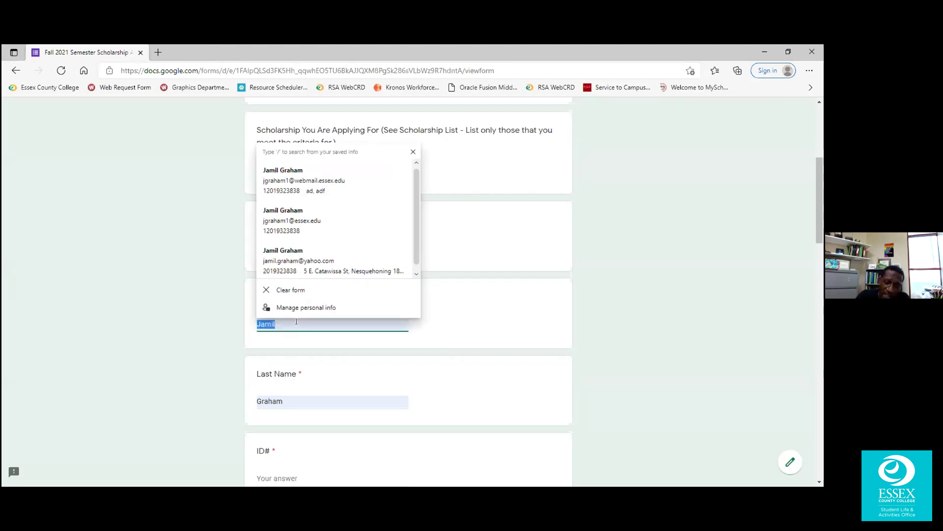
pyautogui.press('BackSpace')
pyautogui.write('J')
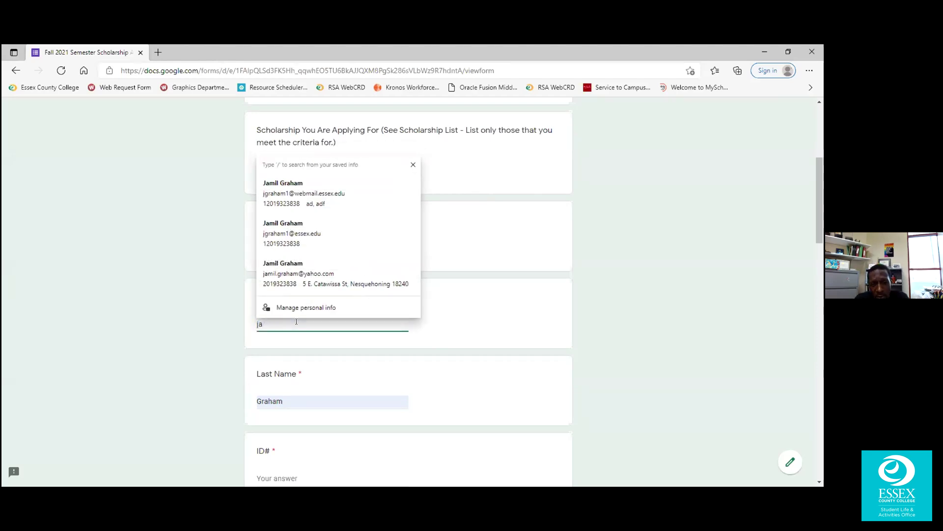
pyautogui.press('Down')
pyautogui.press('Return')
pyautogui.press('Tab')
# Enter the applicant's student ID number in the ID# field.
pyautogui.scroll(-2, 199, 287)
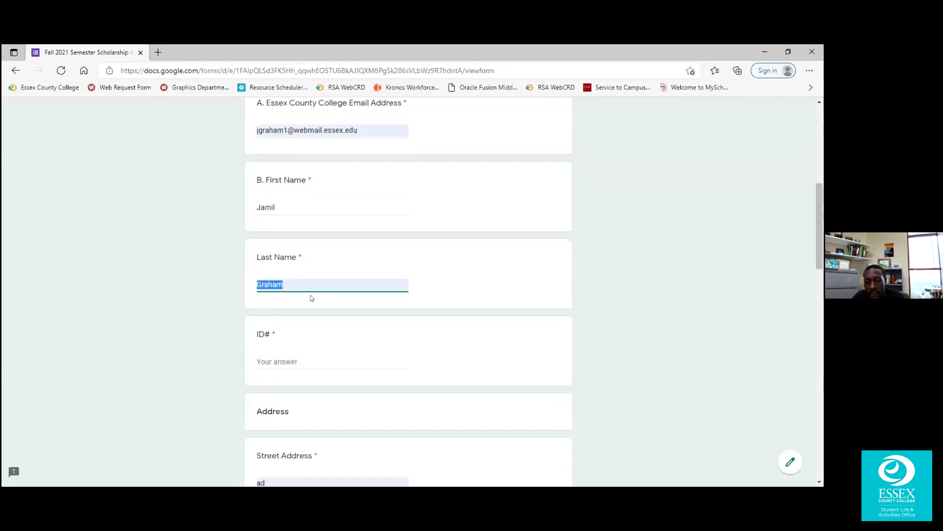
pyautogui.scroll(-1, 292, 307)
pyautogui.click(302, 298)
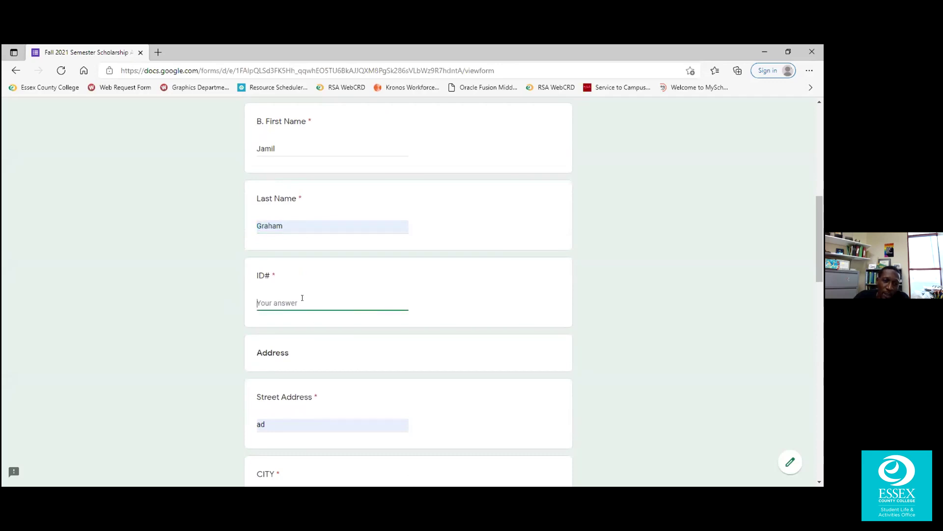
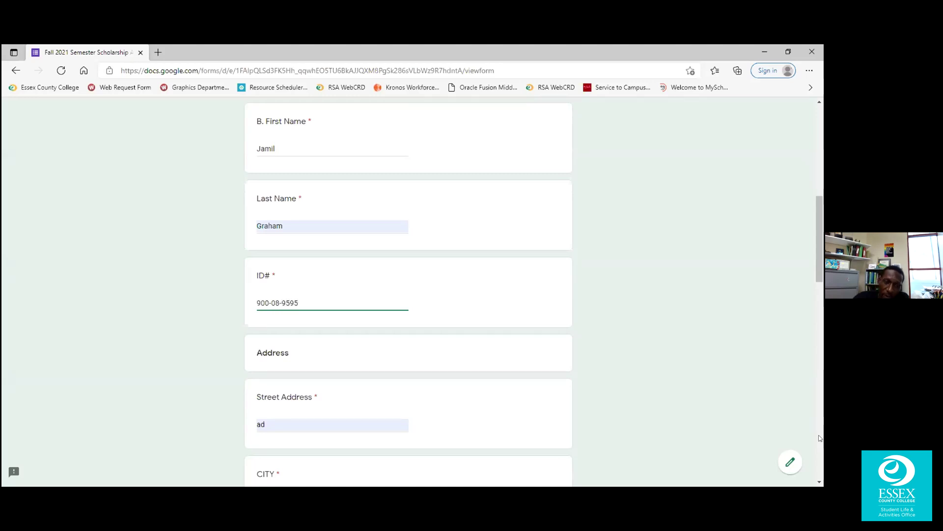
pyautogui.scroll(-3, 341, 301)
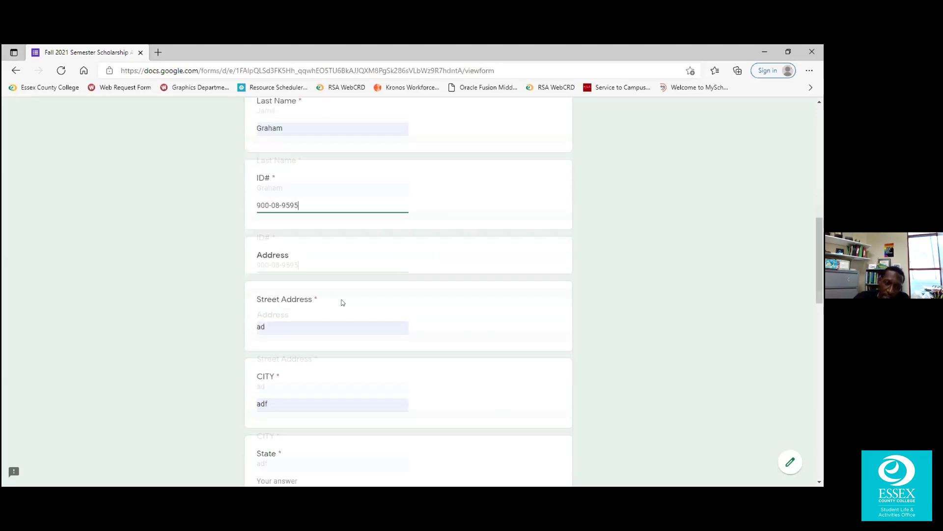
# Replace the old street address and fill in the applicant's city, state and zip code.
pyautogui.doubleClick(297, 247)
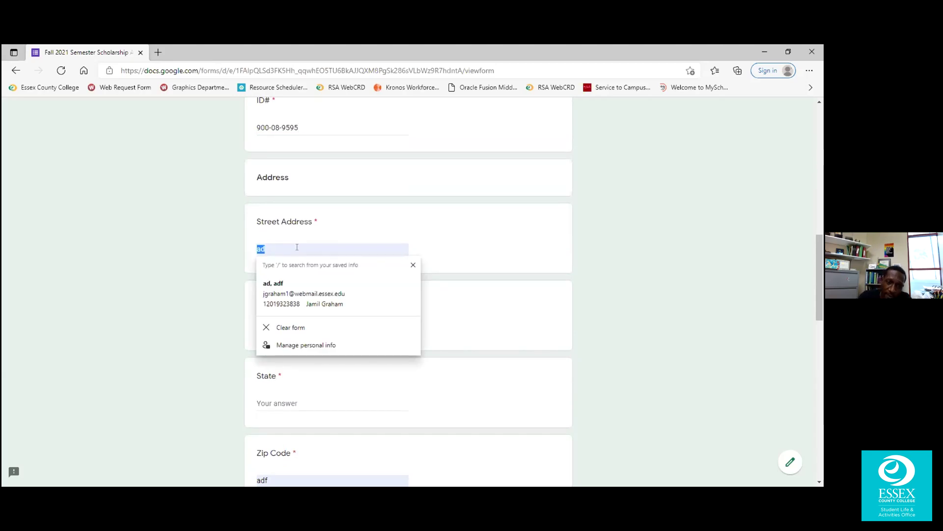
pyautogui.write('3')
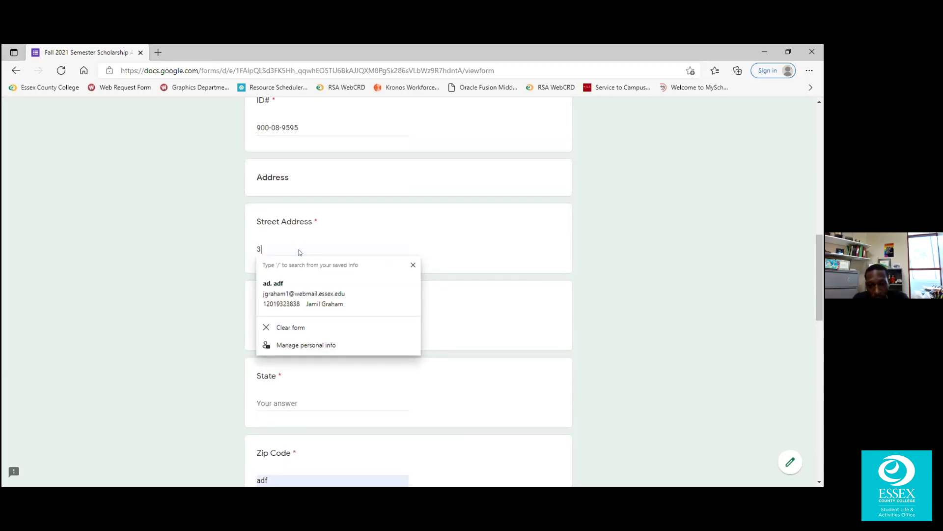
pyautogui.write('03 University Ave')
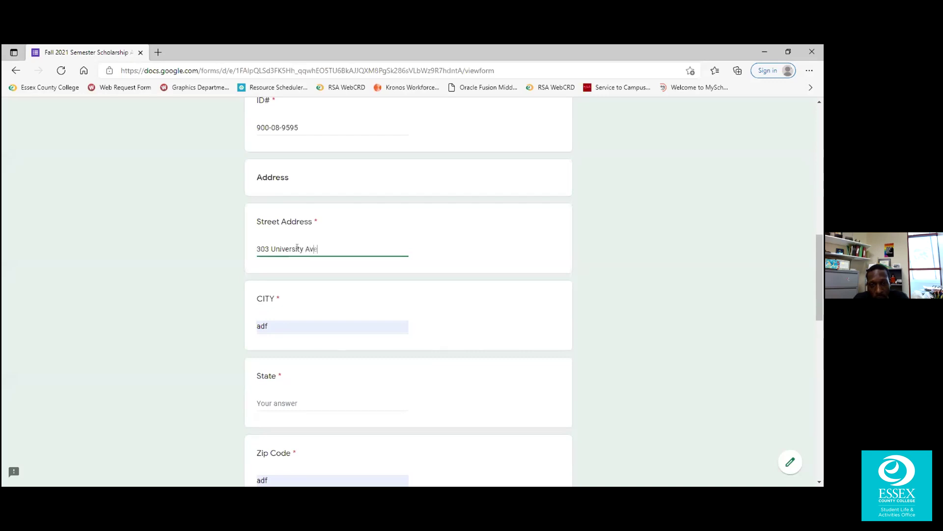
pyautogui.press('Tab')
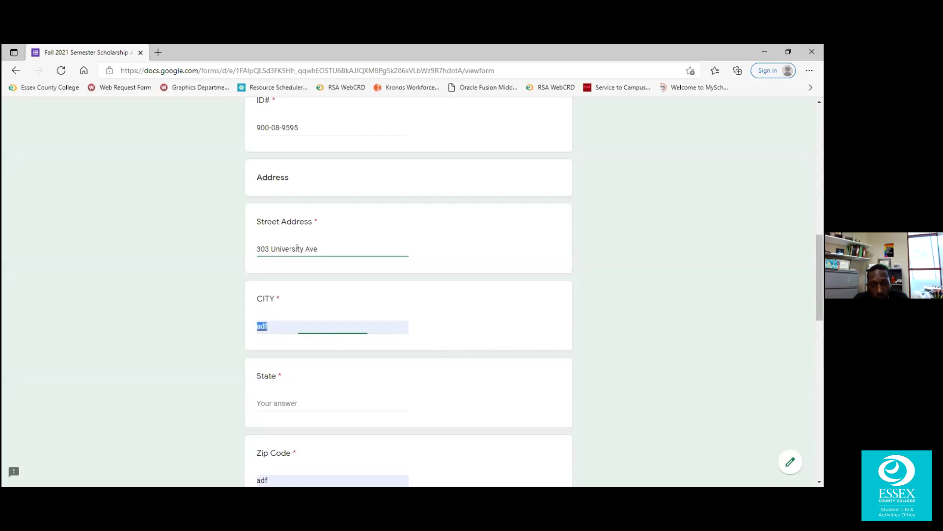
pyautogui.write('Newark')
pyautogui.press('Tab')
pyautogui.write('NJ')
pyautogui.press('Tab')
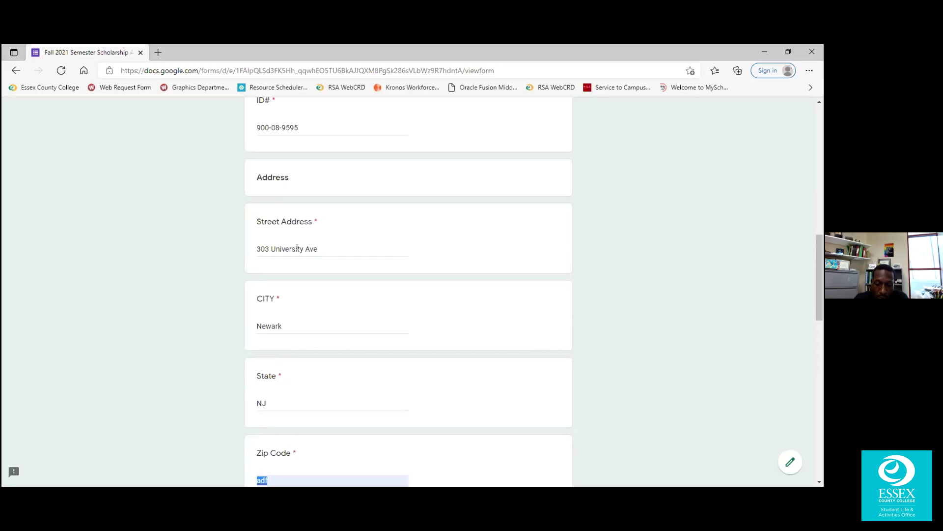
pyautogui.write('07102')
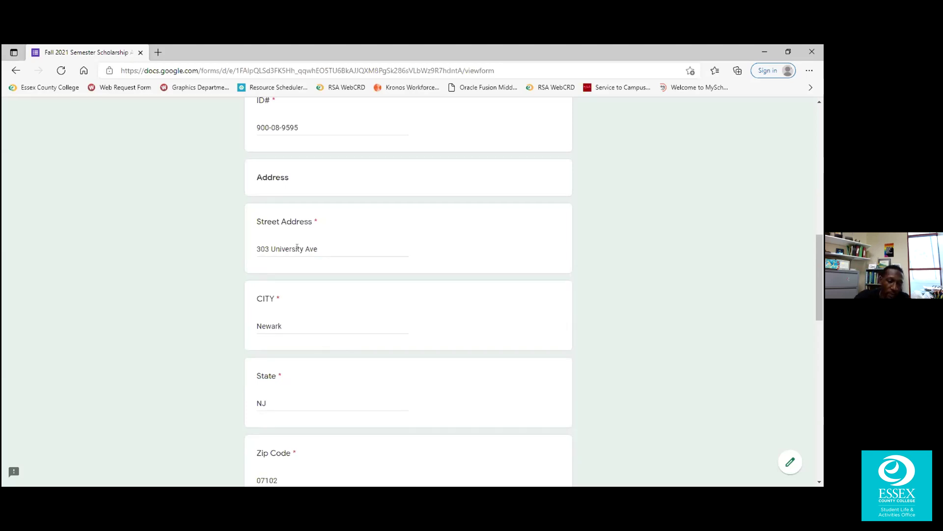
pyautogui.press('Tab')
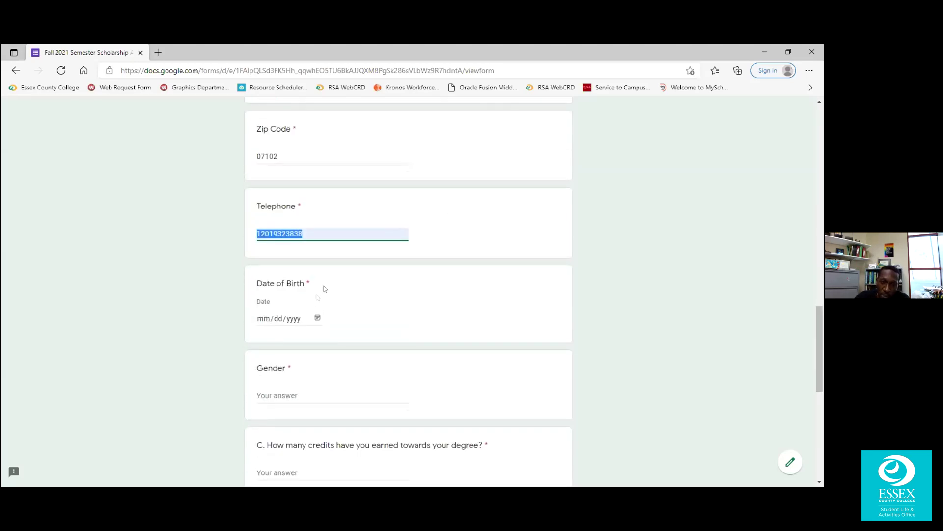
# Pick the 26th as the date of birth from the calendar.
pyautogui.press('Tab')
pyautogui.click(317, 319)
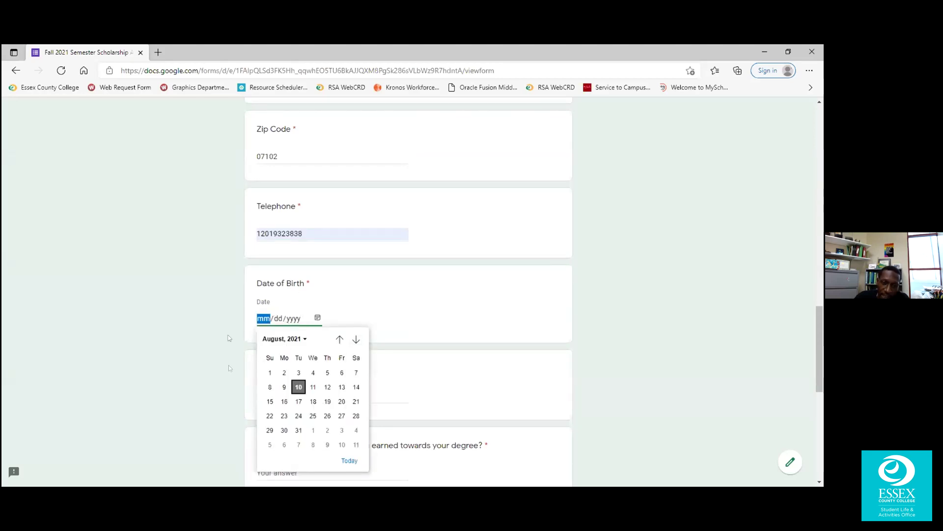
pyautogui.click(327, 416)
pyautogui.scroll(-2, 333, 295)
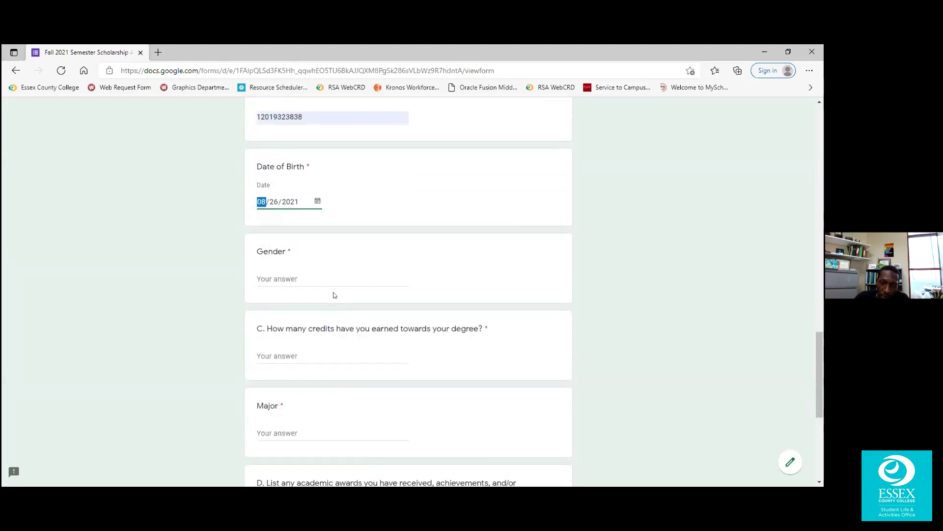
# Answer gender as Male, credits earned as 37, and major as Accounting.
pyautogui.click(317, 275)
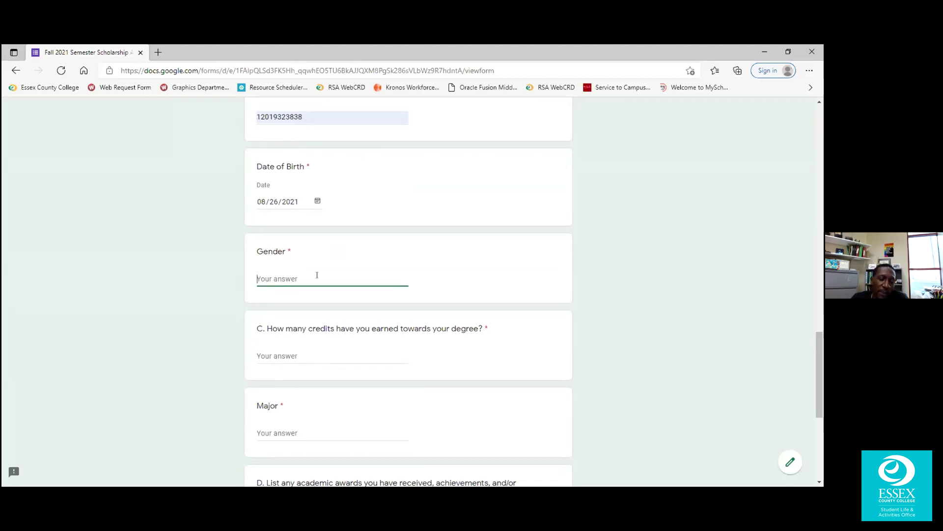
pyautogui.write('Male')
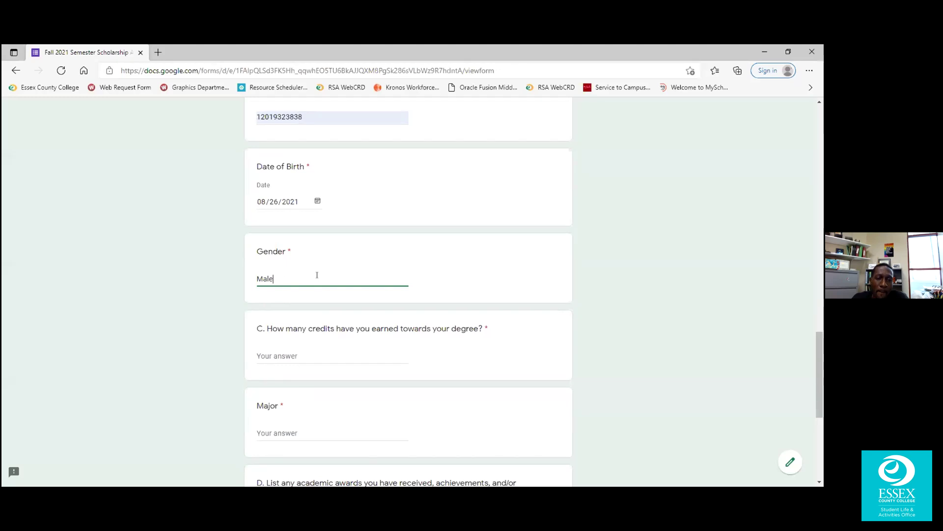
pyautogui.scroll(-3, 323, 281)
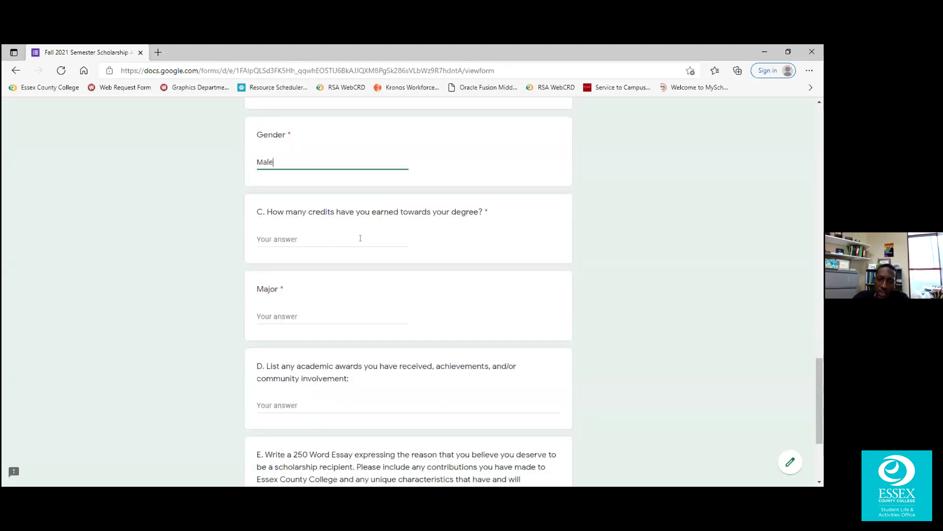
pyautogui.click(344, 236)
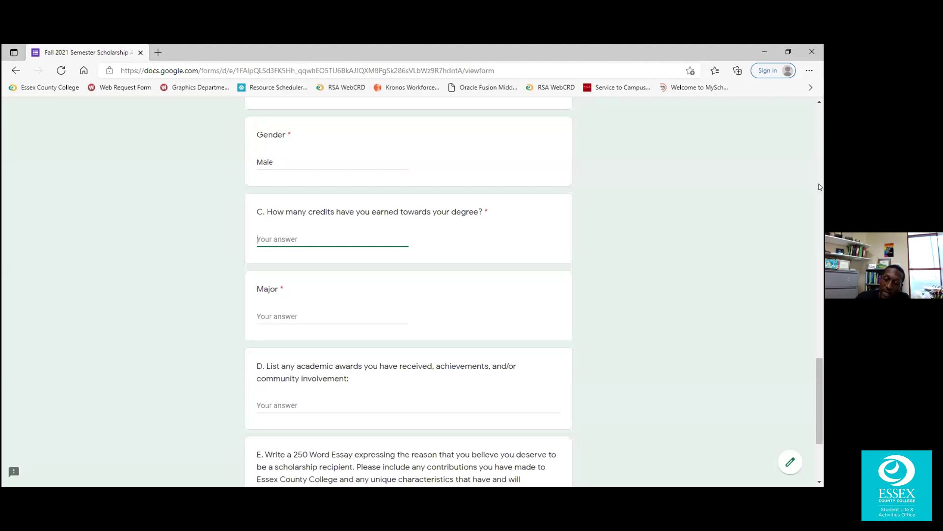
pyautogui.write('37')
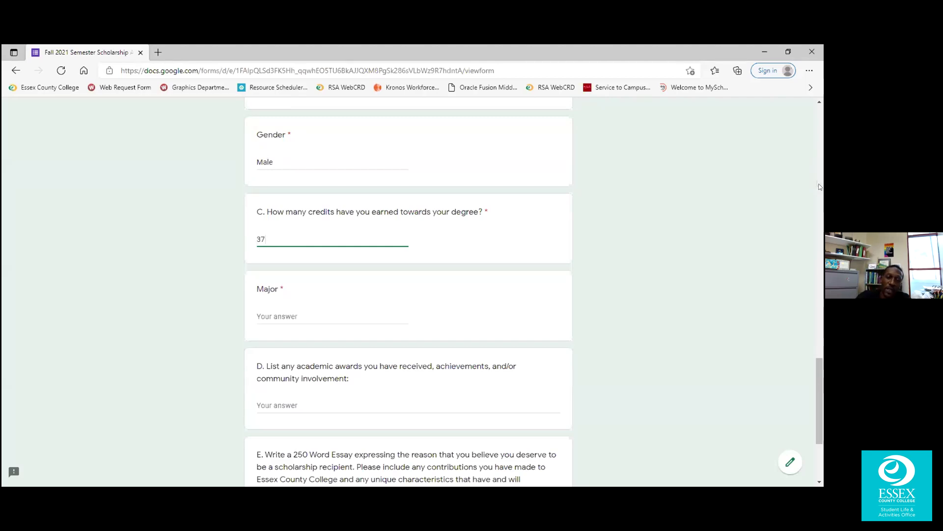
pyautogui.click(310, 314)
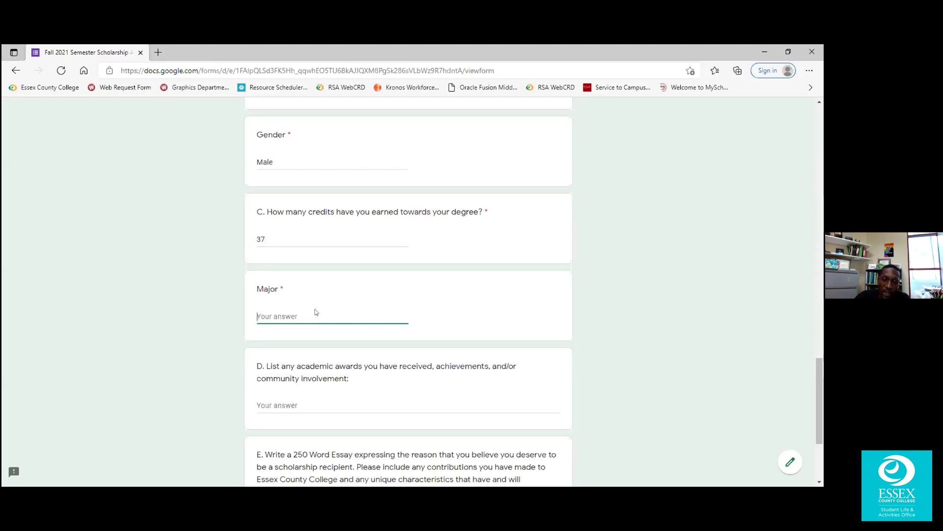
pyautogui.write('Accounting')
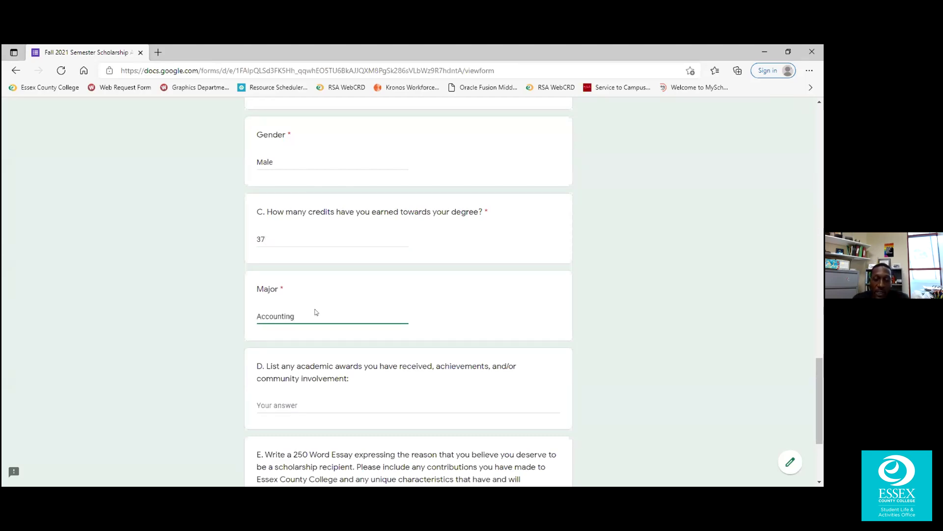
pyautogui.scroll(-1, 357, 314)
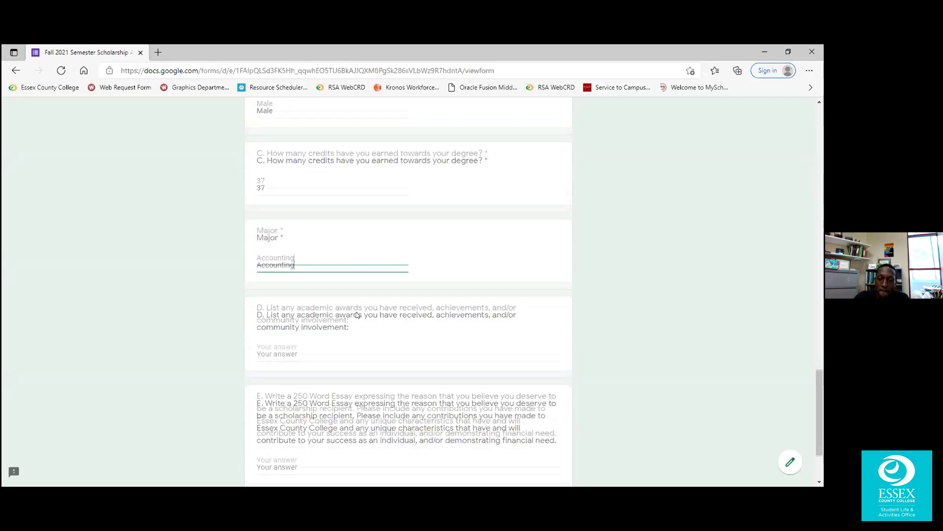
pyautogui.scroll(-1, 357, 315)
# List the Fall 2019 PTK induction, Breast Cancer Walk, and two years of Branch Brook park cleanup.
pyautogui.click(273, 279)
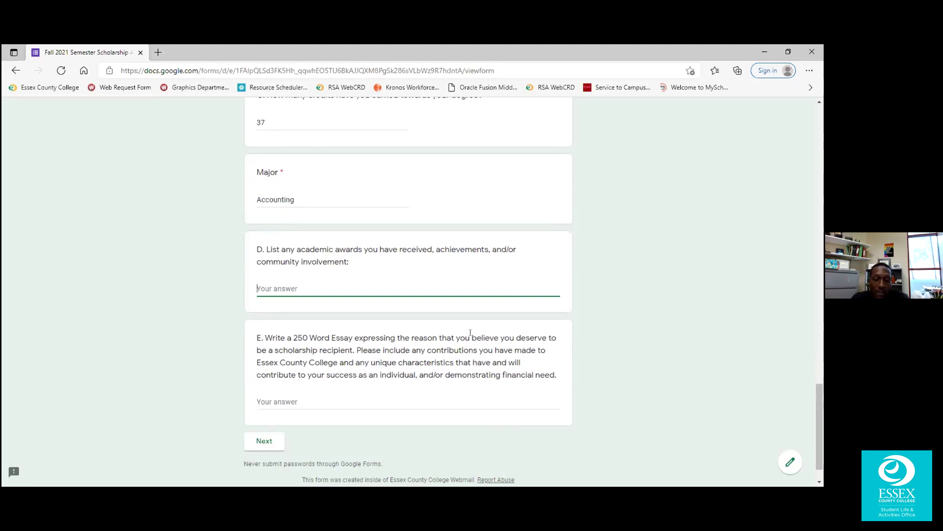
pyautogui.write('Inducted')
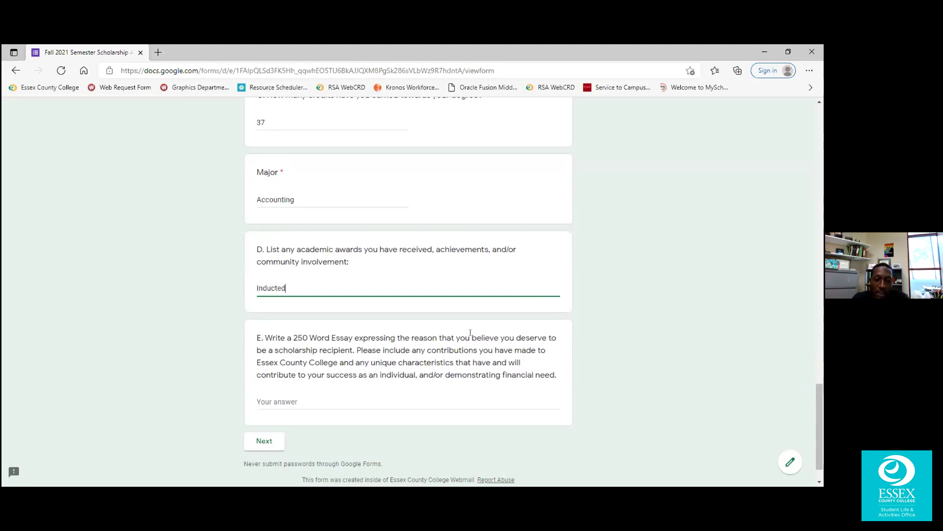
pyautogui.write(' into PTK')
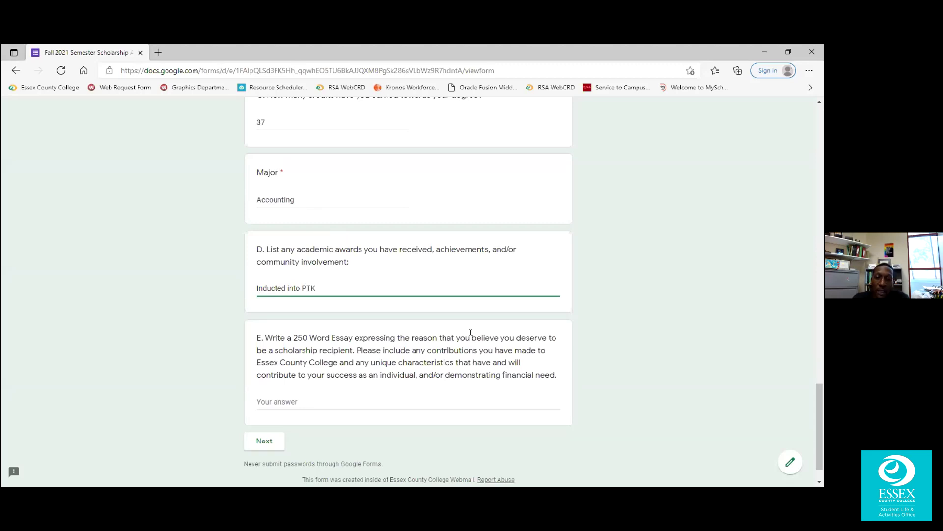
pyautogui.write(' duri')
pyautogui.press('BackSpace')
pyautogui.write('during the Fall 2019 Se')
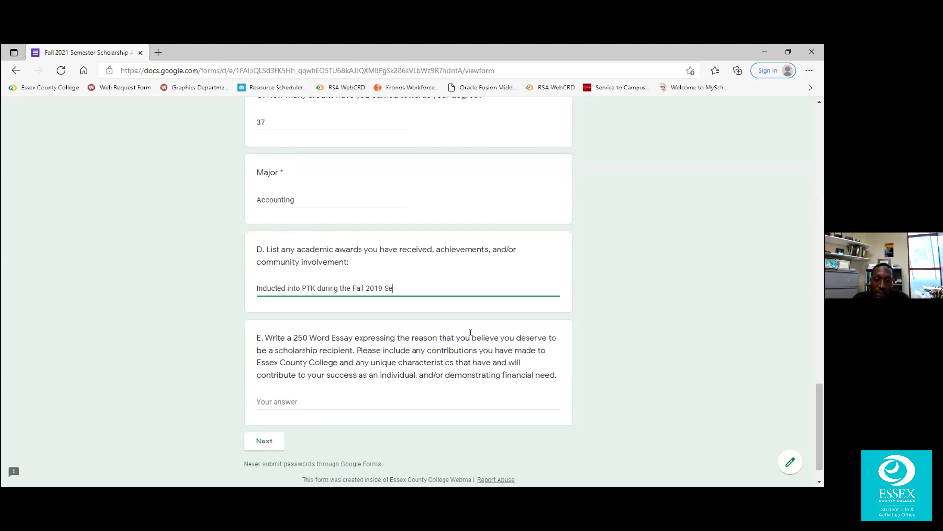
pyautogui.write('mester')
pyautogui.press('Return')
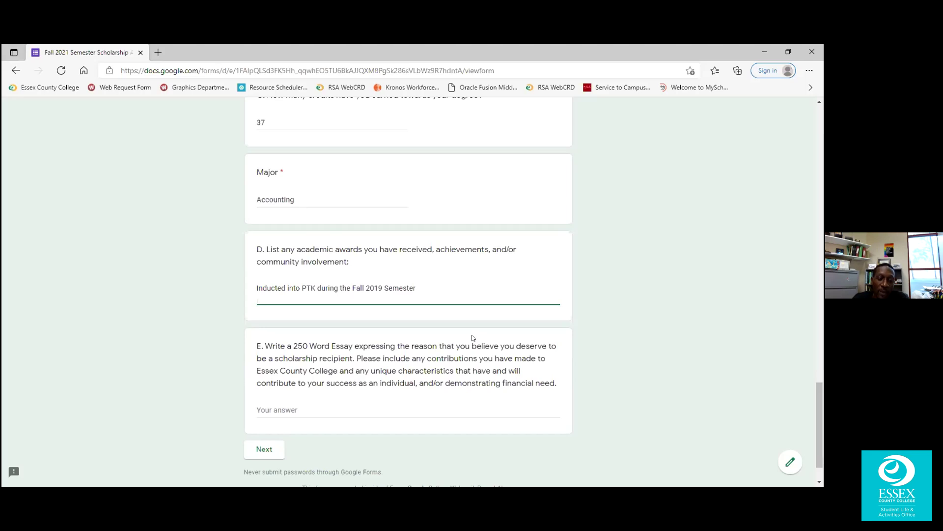
pyautogui.write('Participate')
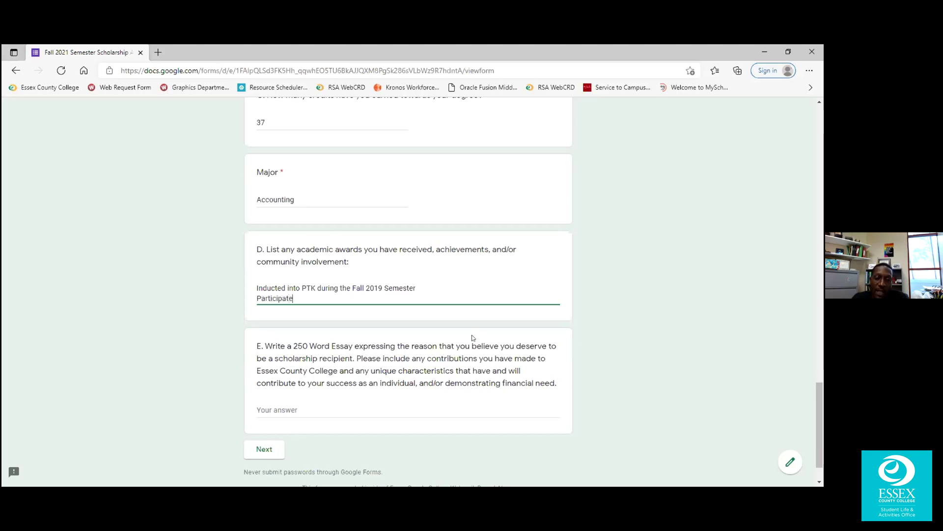
pyautogui.write('d')
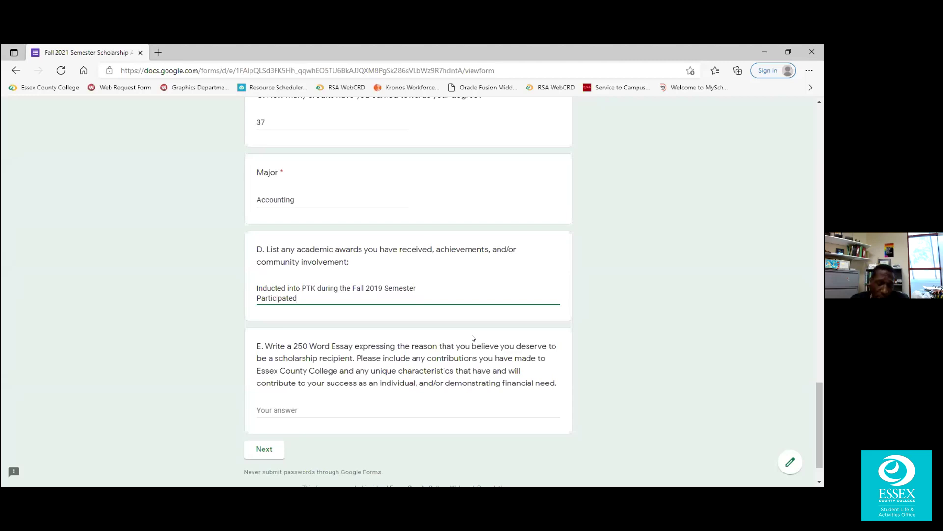
pyautogui.write('in Breast Cancer Walk')
pyautogui.press('Return')
pyautogui.write('Branch Brook park cleanup (2 years in a row)')
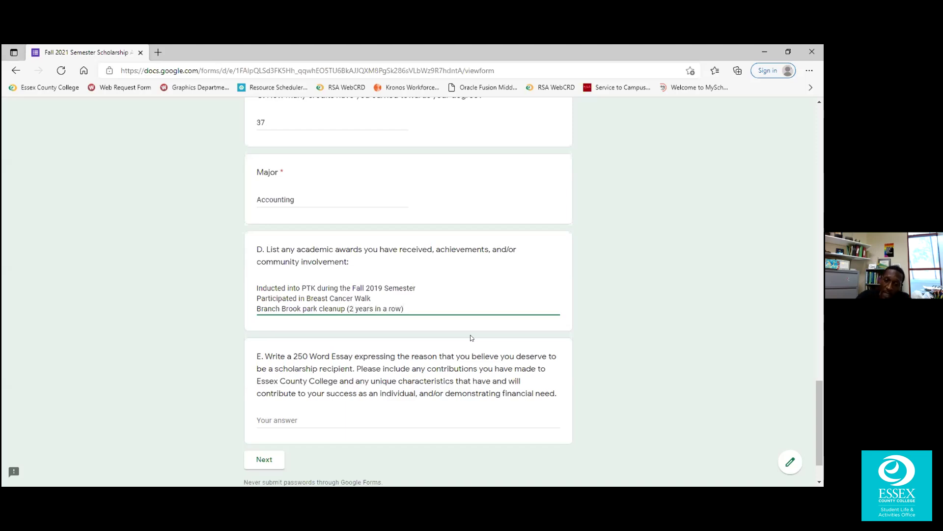
pyautogui.scroll(-2, 470, 337)
pyautogui.click(318, 362)
pyautogui.moveTo(293, 299); pyautogui.dragTo(353, 300)
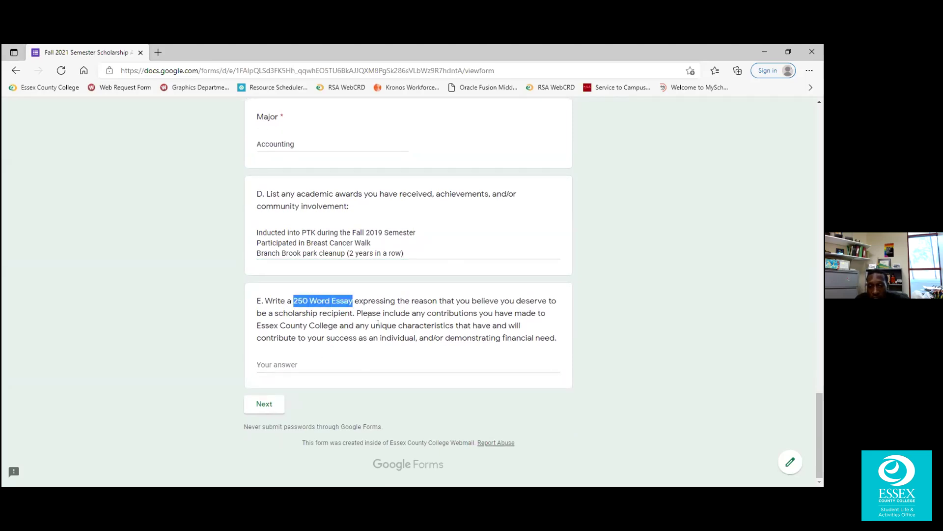
pyautogui.click(347, 346)
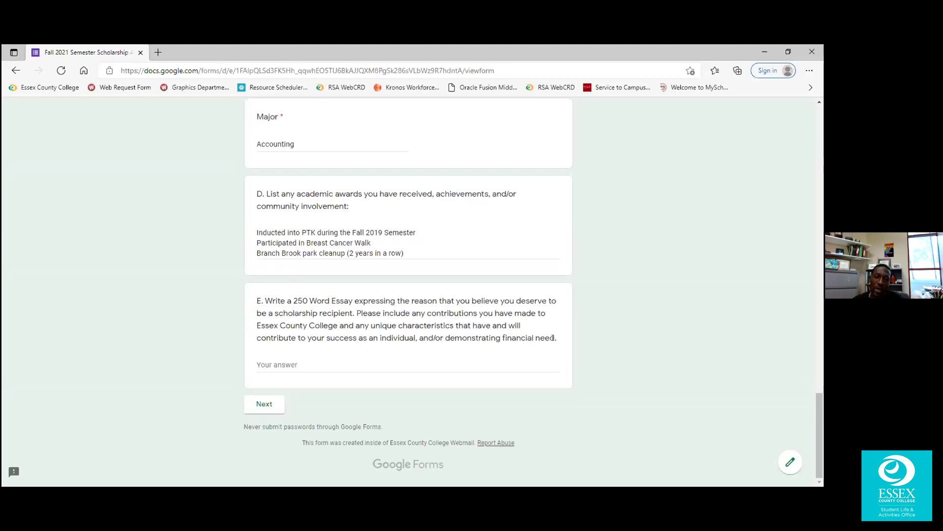
pyautogui.click(289, 362)
pyautogui.moveTo(264, 300); pyautogui.dragTo(257, 302)
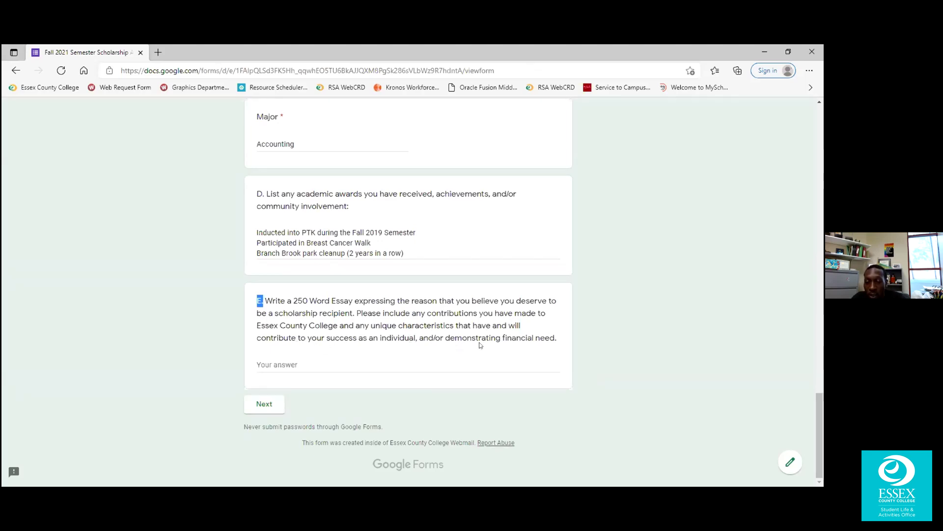
pyautogui.click(498, 339)
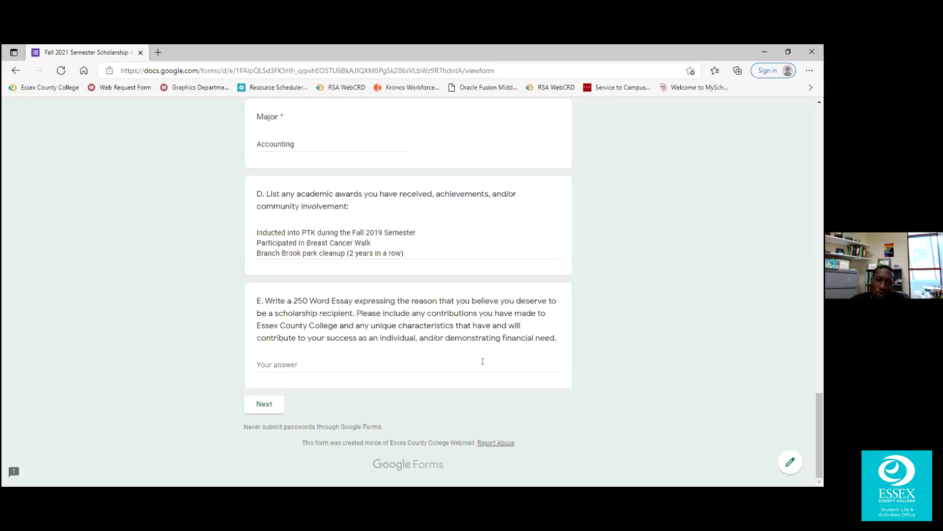
pyautogui.click(424, 362)
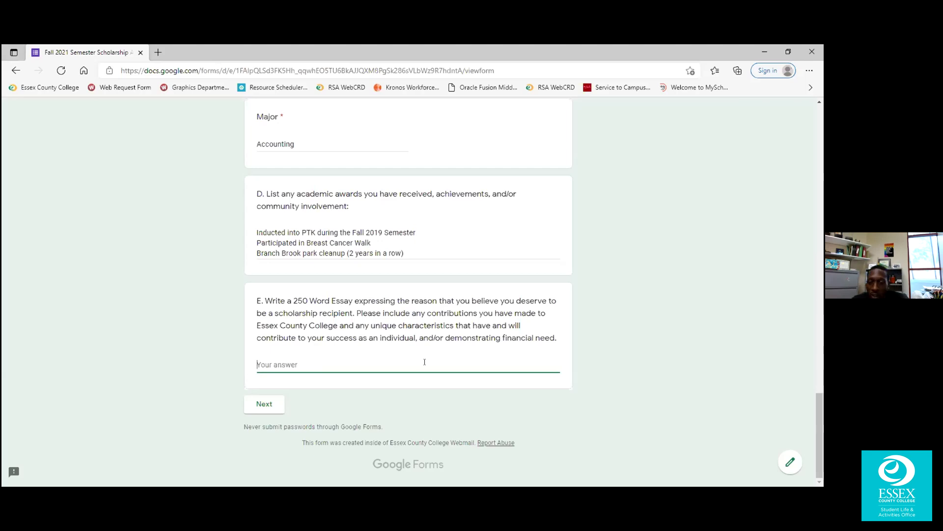
# Start the question E essay with "I deserve....." followed by three blank lines.
pyautogui.write('G')
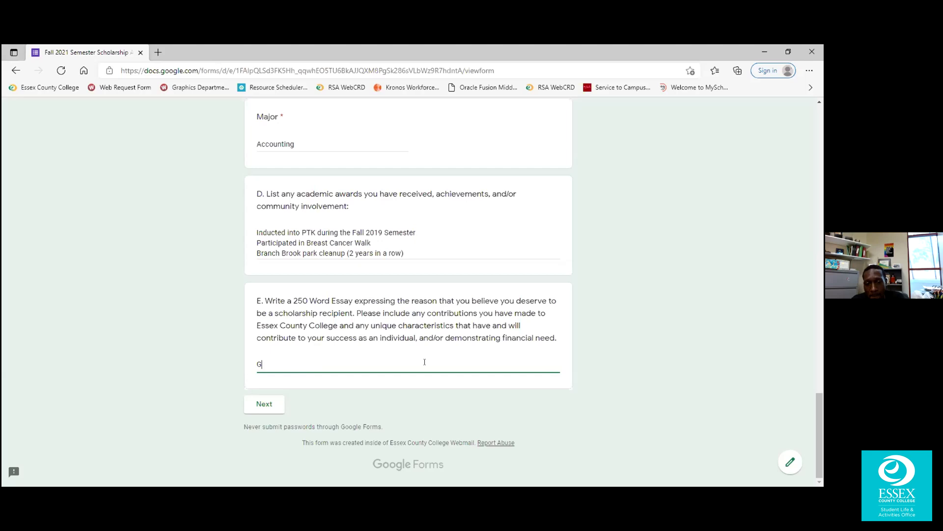
pyautogui.press('BackSpace')
pyautogui.write('I des')
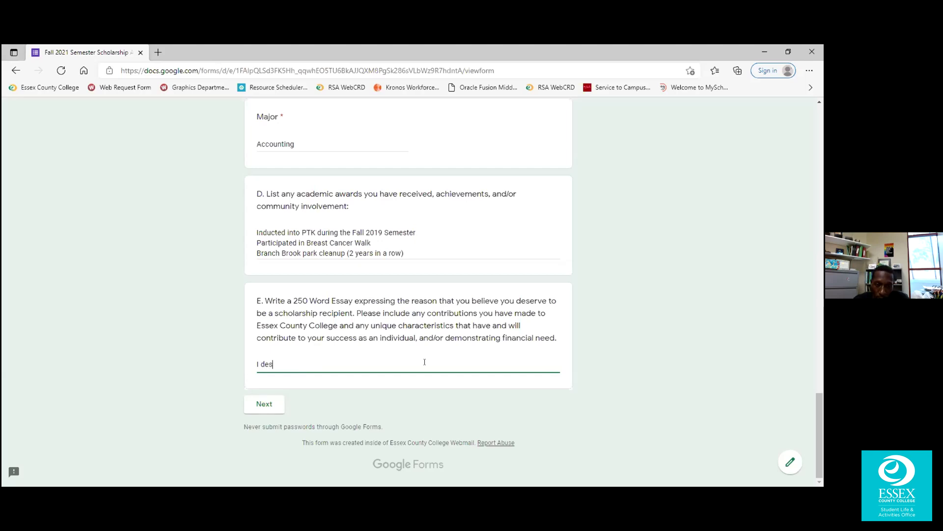
pyautogui.write('erve.....')
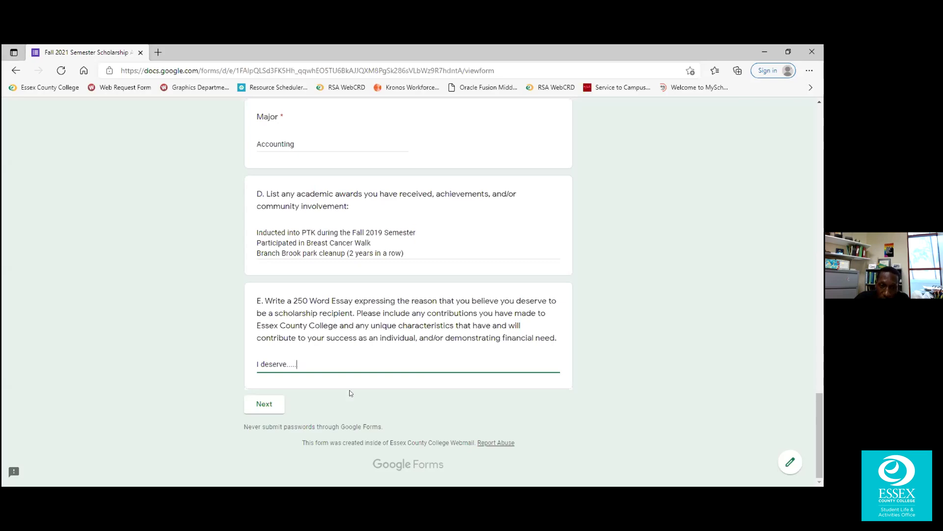
pyautogui.scroll(1, 472, 346)
pyautogui.scroll(20, 473, 346)
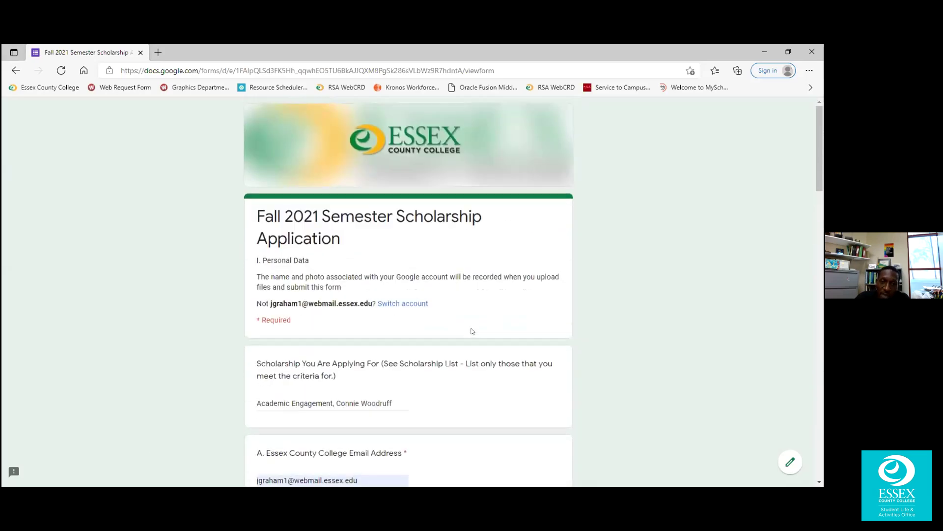
pyautogui.scroll(-20, 473, 331)
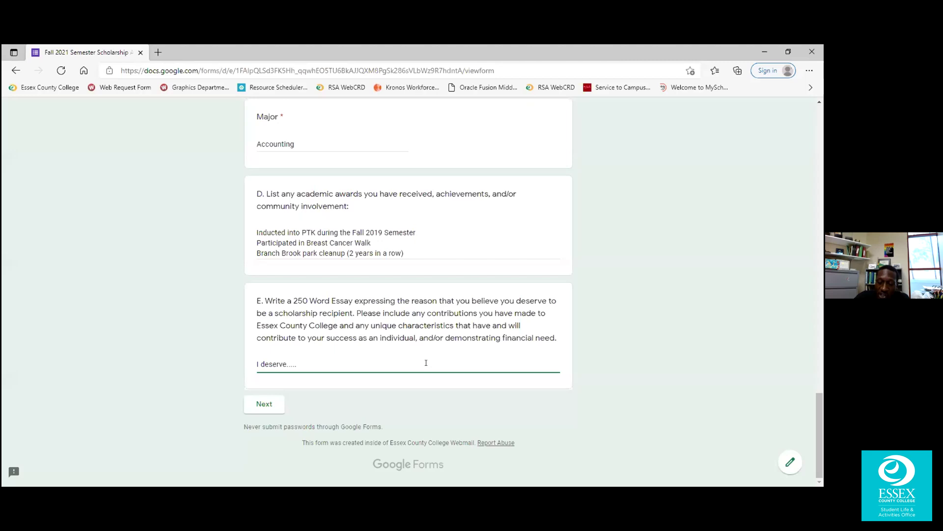
pyautogui.press('Return')
pyautogui.press('Return')
pyautogui.press('Return')
pyautogui.press('Return')
pyautogui.press('Return')
pyautogui.press('Return')
pyautogui.press('Return')
pyautogui.press('Return')
pyautogui.press('Return')
pyautogui.press('Return')
pyautogui.press('Return')
pyautogui.press('Return')
pyautogui.press('Return')
pyautogui.press('Return')
pyautogui.press('Return')
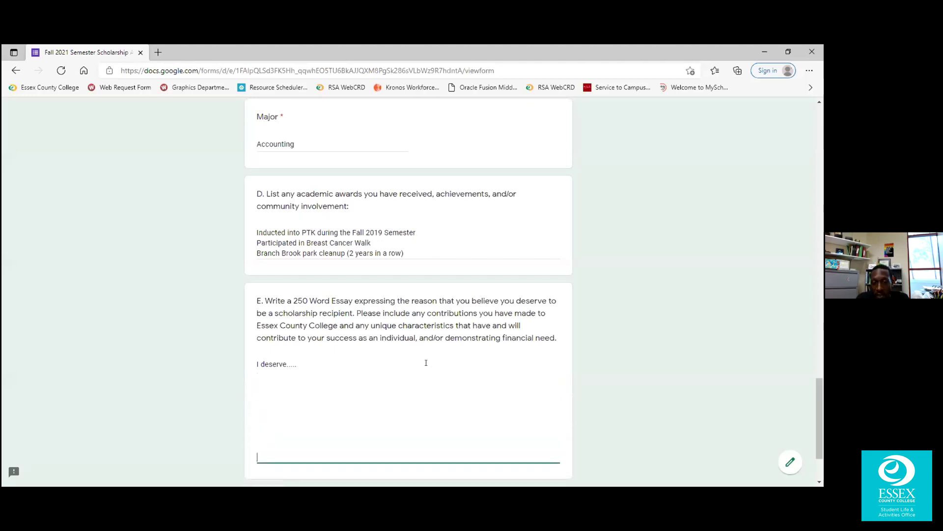
pyautogui.press('Return')
pyautogui.press('Return')
pyautogui.press('Return')
pyautogui.press('Return')
pyautogui.press('Return')
pyautogui.press('Return')
pyautogui.press('Return')
pyautogui.press('Return')
pyautogui.press('Return')
pyautogui.press('Return')
pyautogui.press('Return')
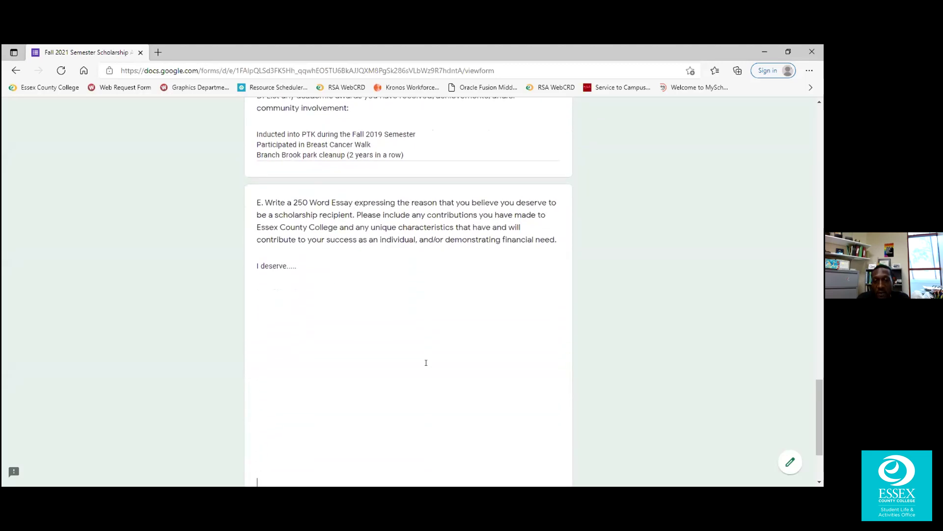
pyautogui.press('Return')
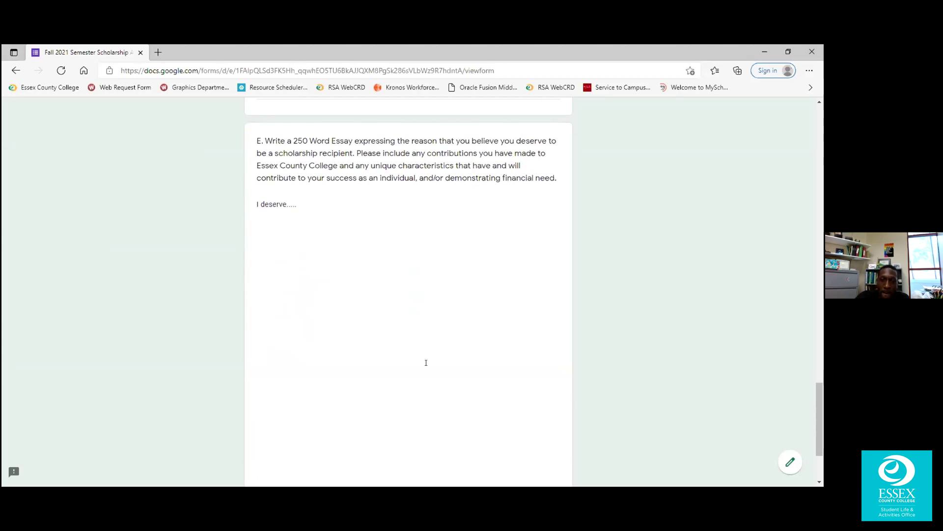
pyautogui.scroll(-3, 400, 321)
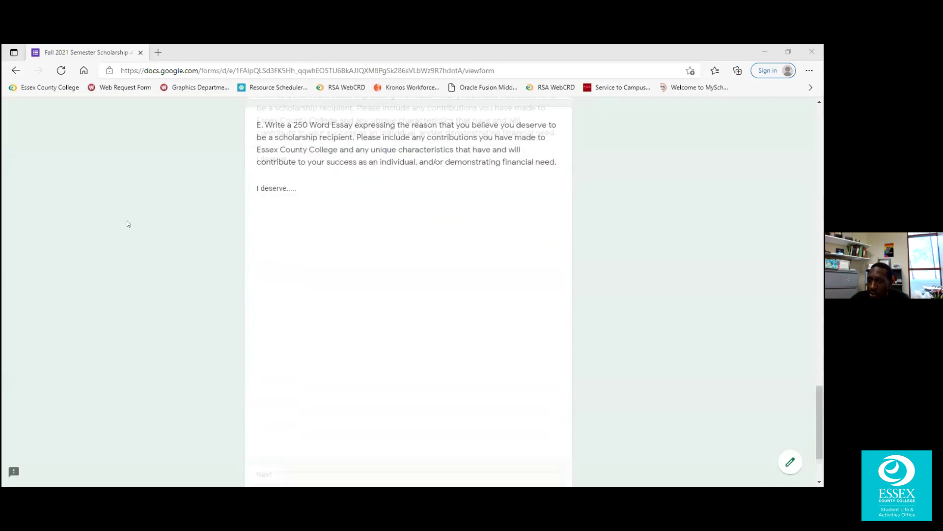
pyautogui.scroll(-2, 210, 235)
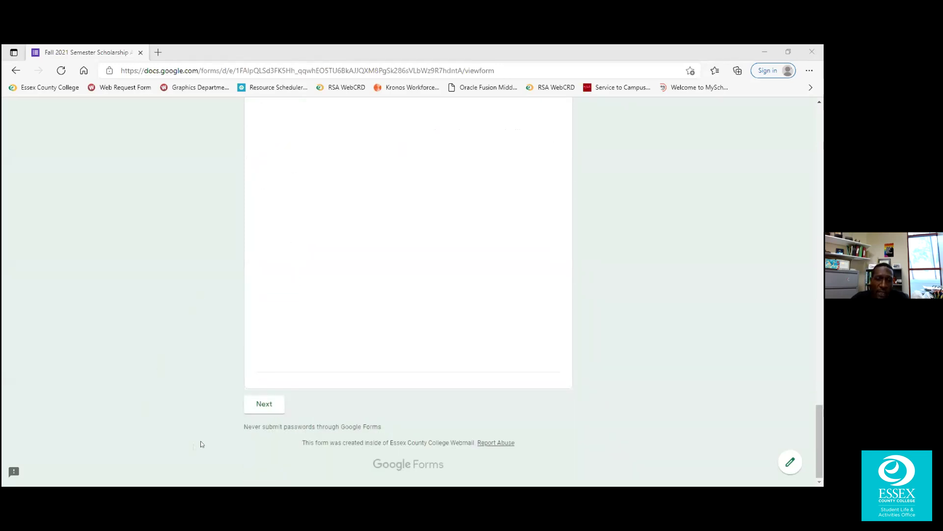
# Advance to the Documentation page asking for the academic transcript upload.
pyautogui.click(278, 404)
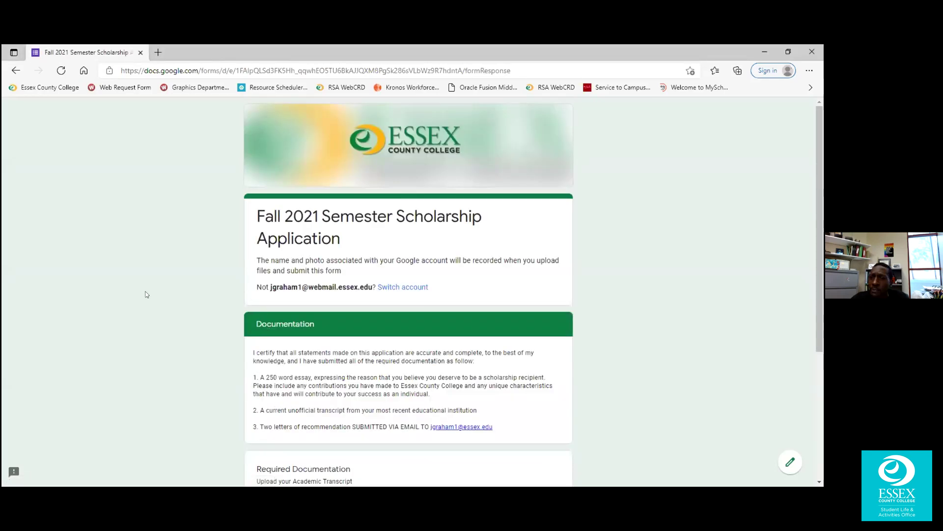
pyautogui.scroll(-3, 145, 294)
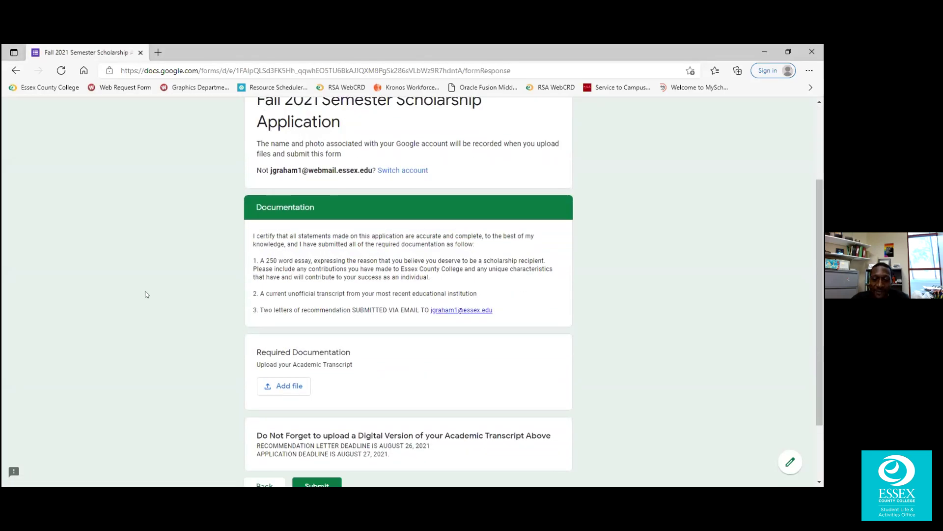
pyautogui.scroll(1, 145, 292)
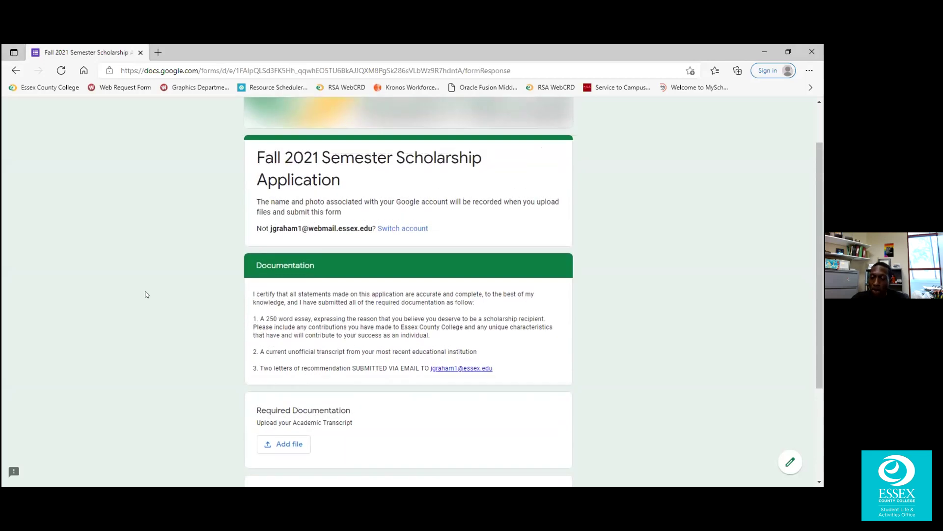